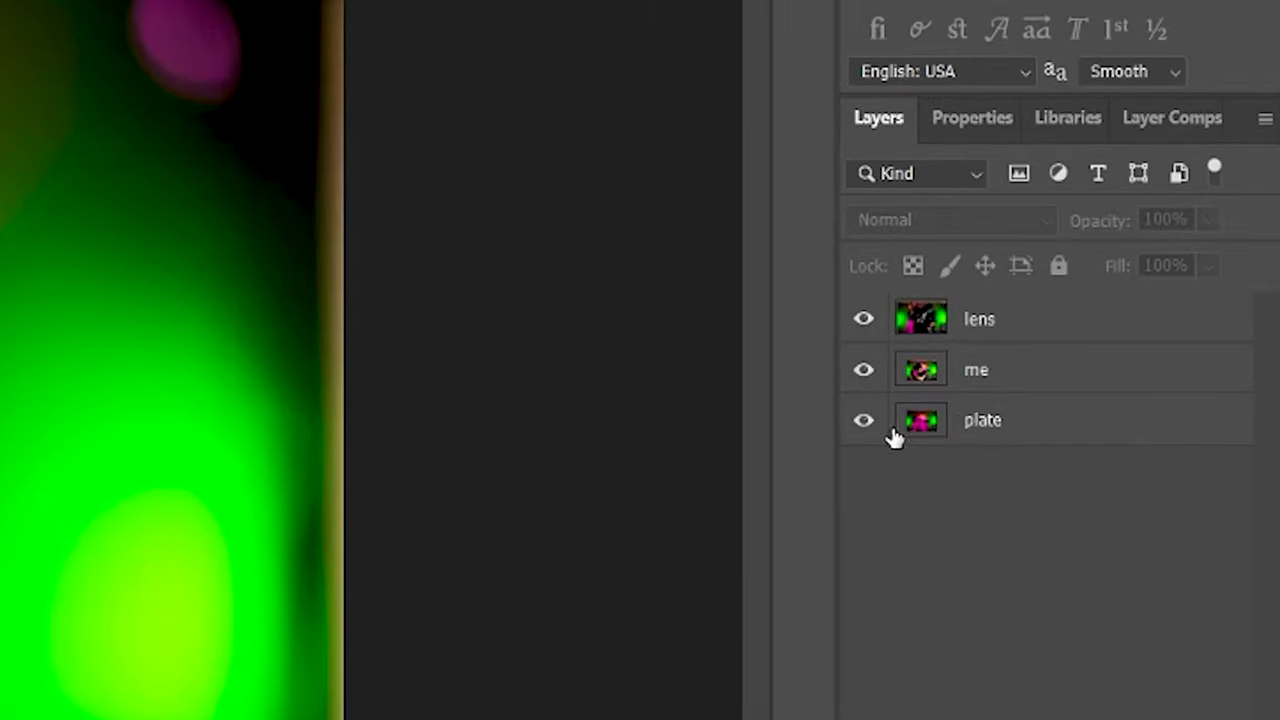
click(861, 322)
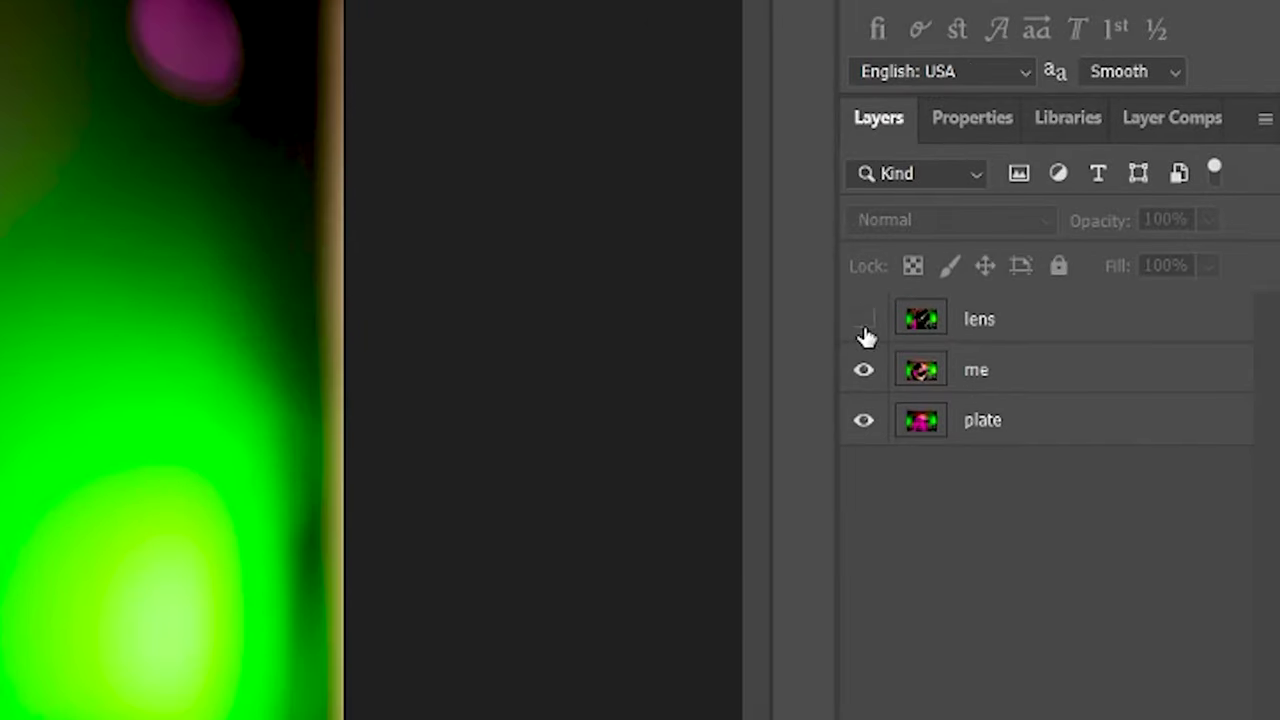
click(861, 320)
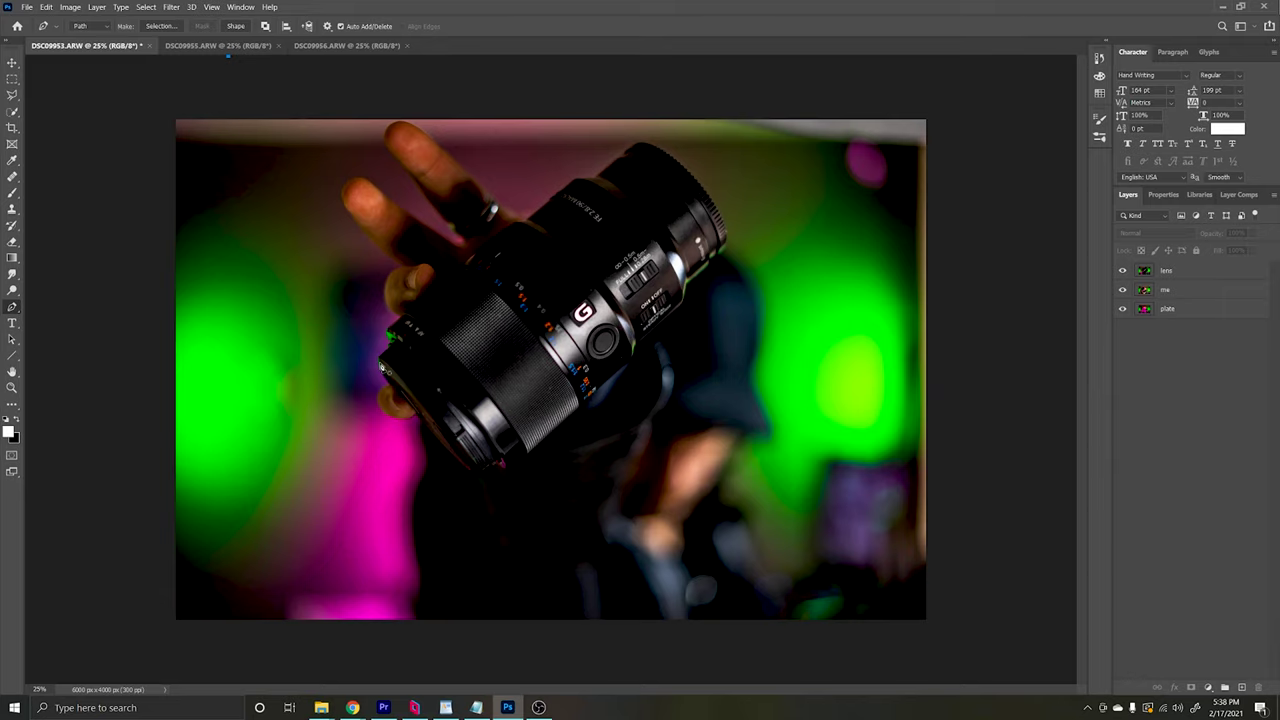
- Zoom in close on the lens and place Pen anchor points along its edge to trace the outline
scroll(386, 368, up, 5)
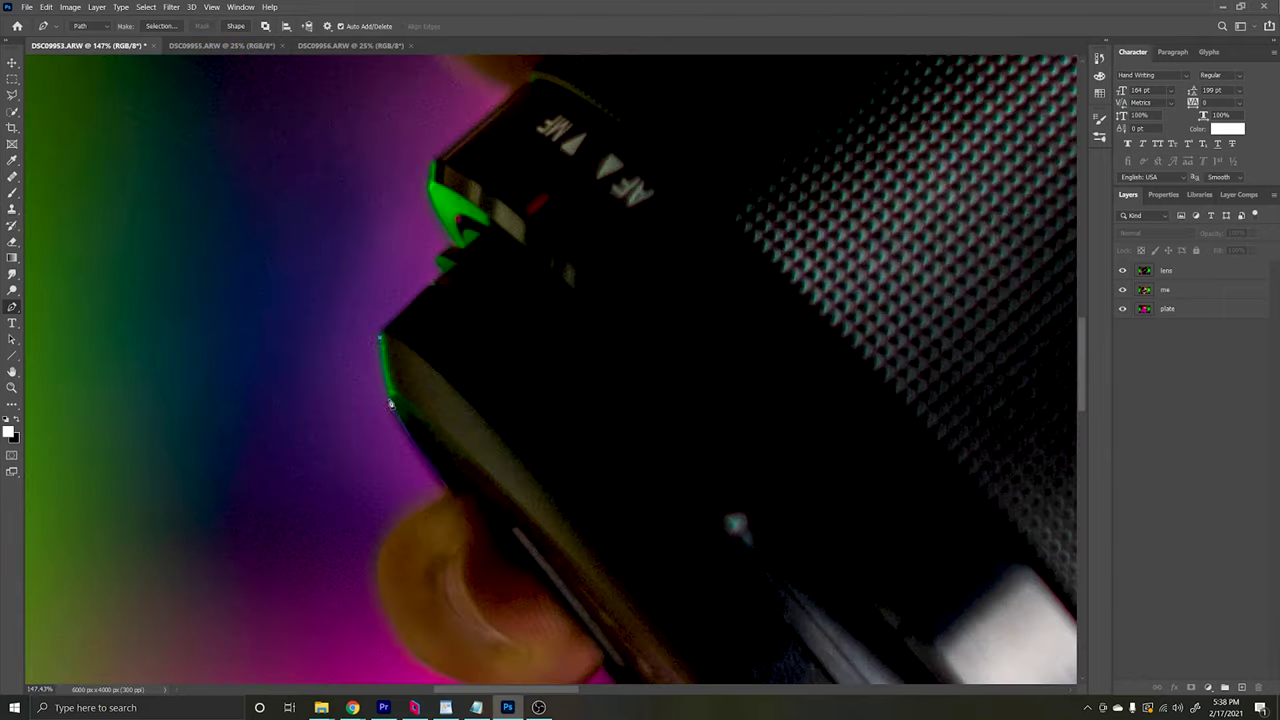
scroll(553, 423, down, 5)
scroll(553, 423, right, 3)
scroll(553, 423, up, 10)
scroll(553, 423, right, 10)
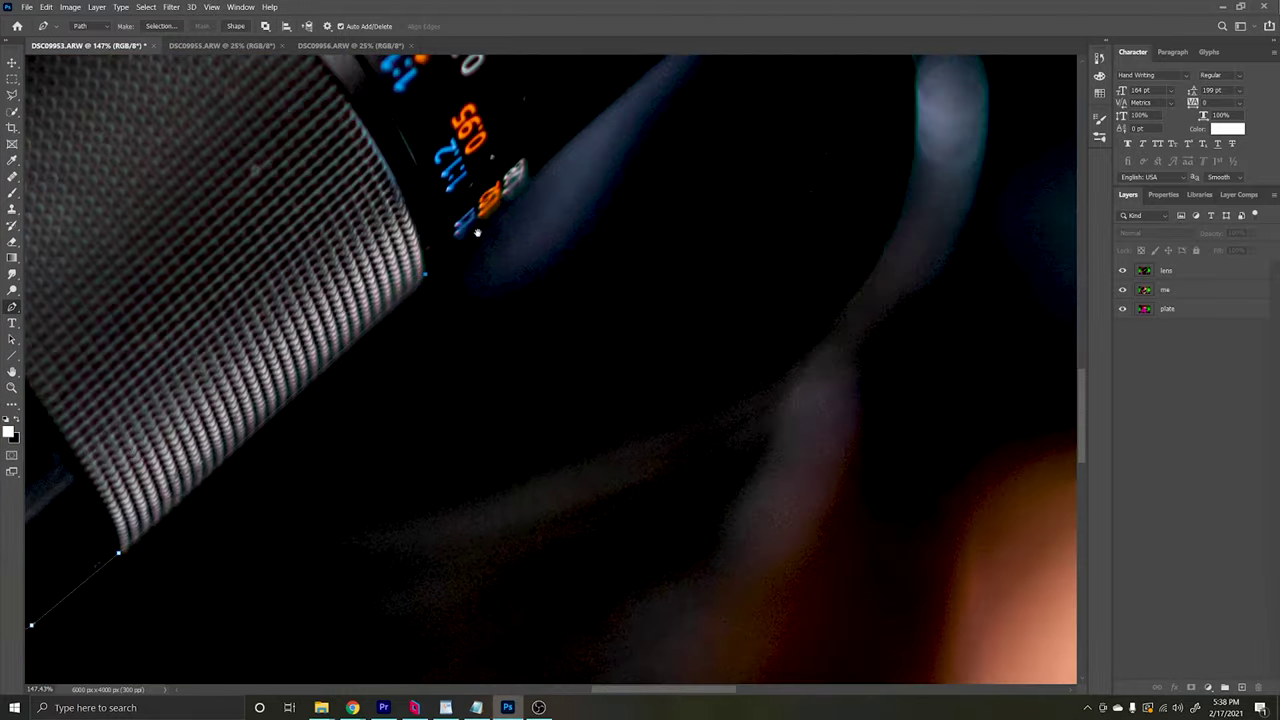
scroll(549, 319, up, 10)
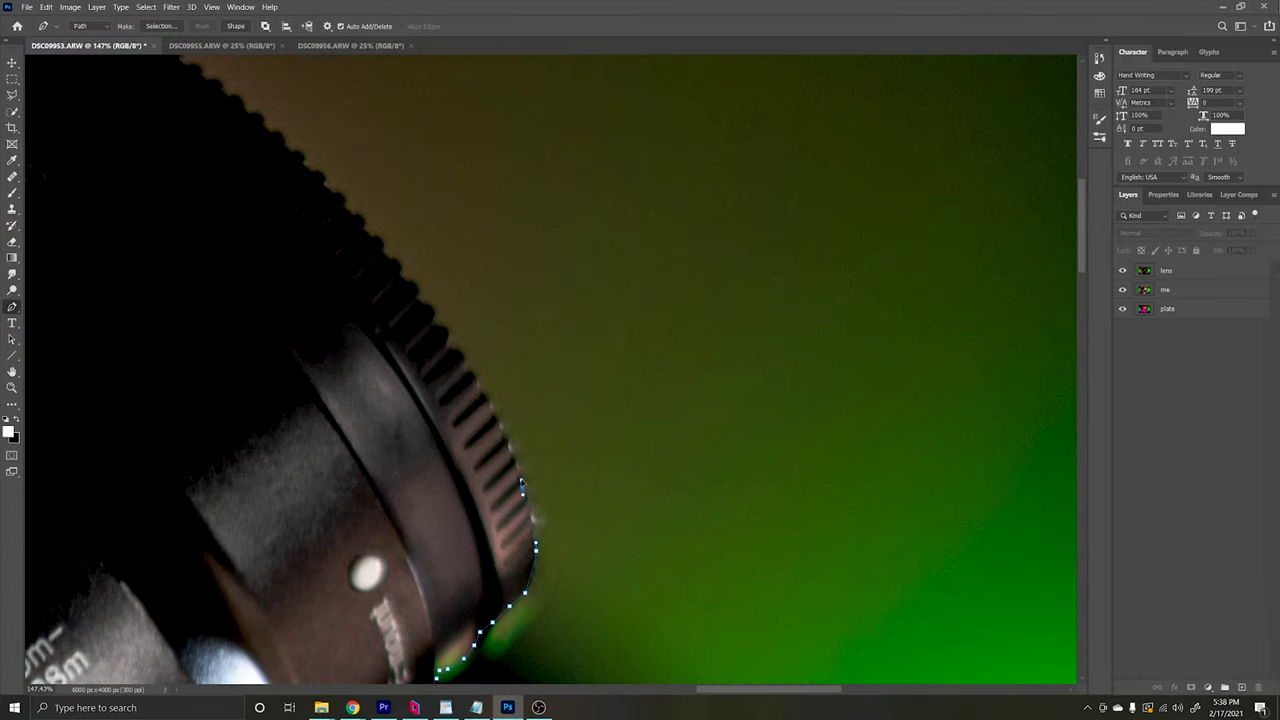
scroll(650, 568, left, 2)
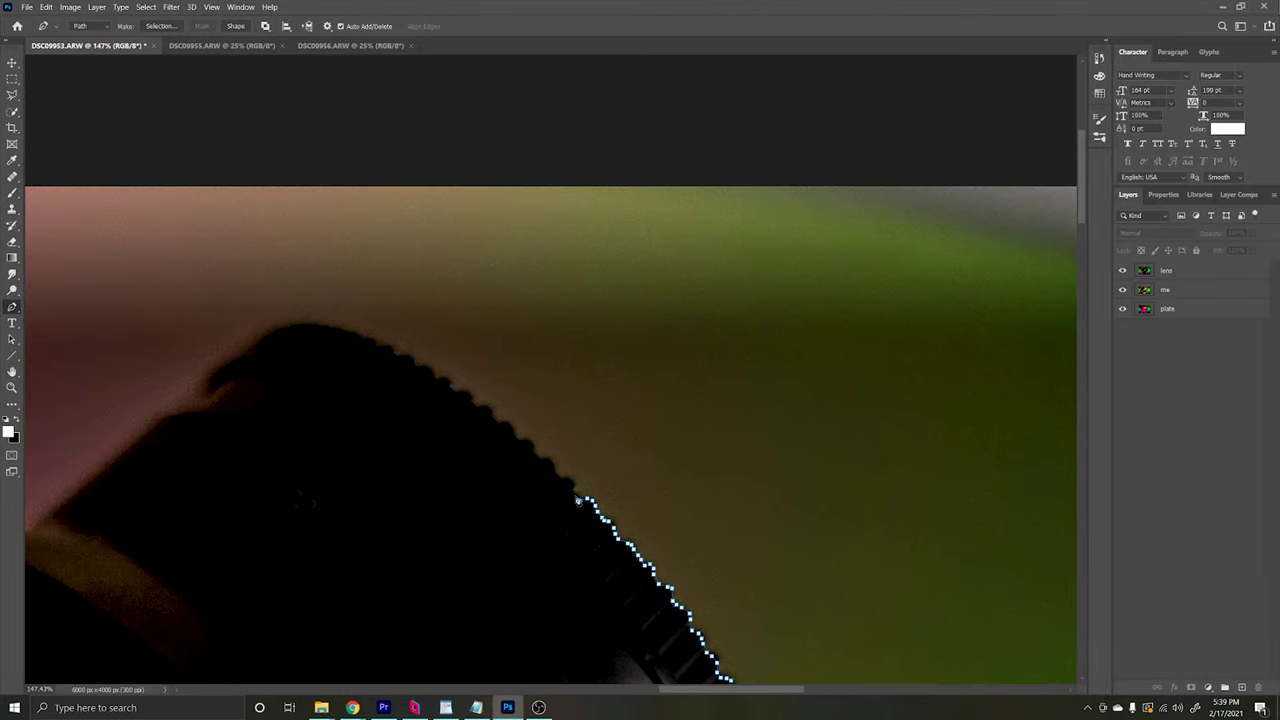
scroll(451, 386, up, 3)
scroll(628, 455, left, 5)
scroll(470, 486, down, 12)
scroll(470, 486, left, 14)
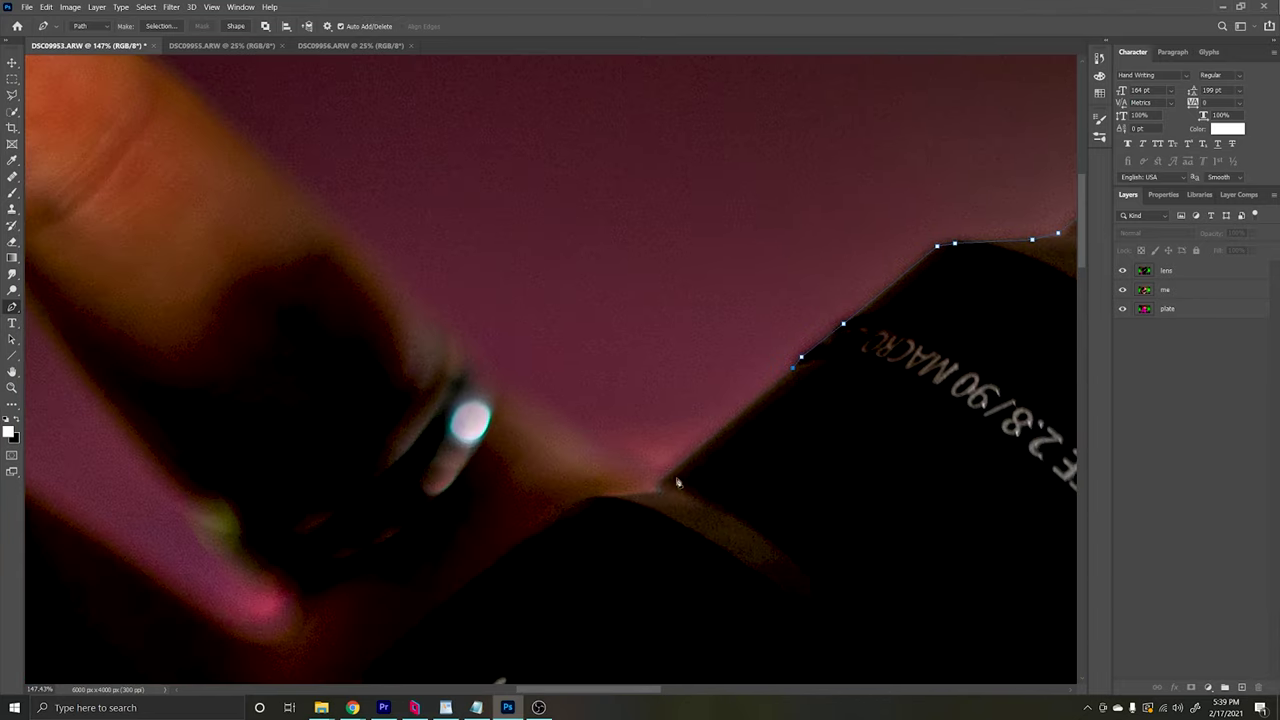
click(842, 328)
click(784, 340)
click(760, 348)
scroll(700, 345, down, 8)
scroll(680, 320, left, 4)
click(652, 285)
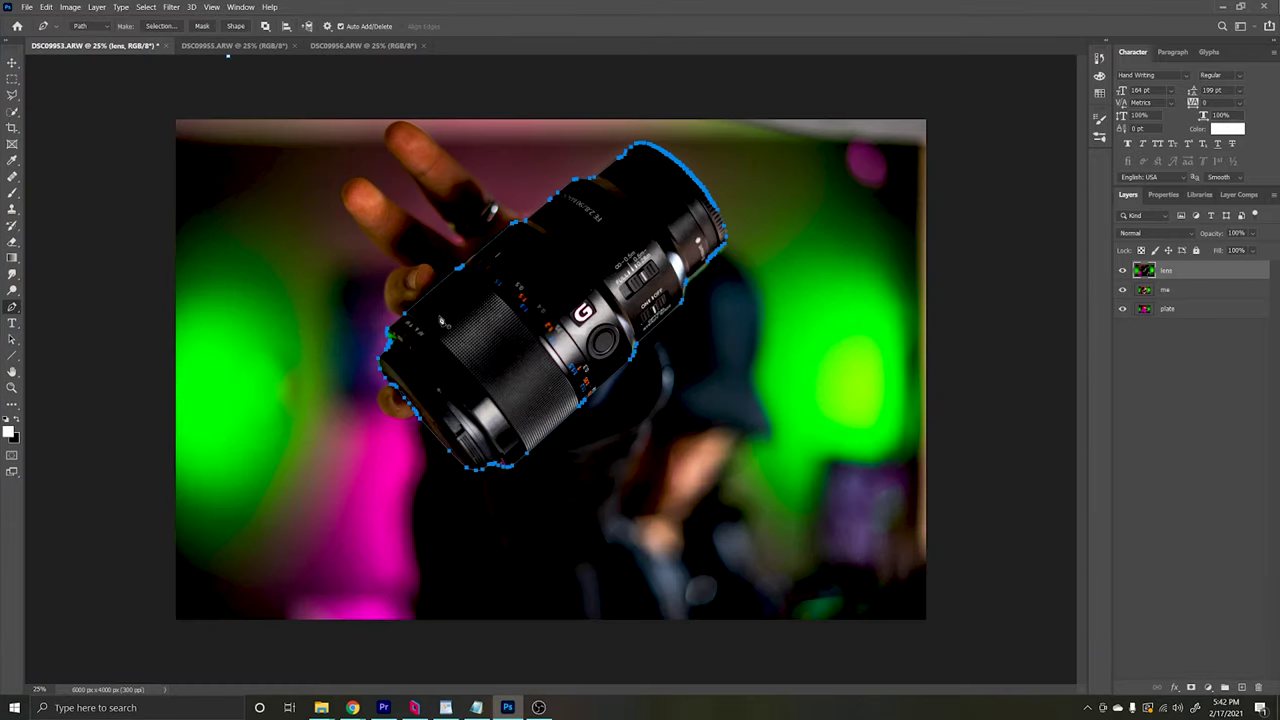
- Turn the lens path into a selection with a 1 pixel feather
right_click(512, 330)
click(548, 376)
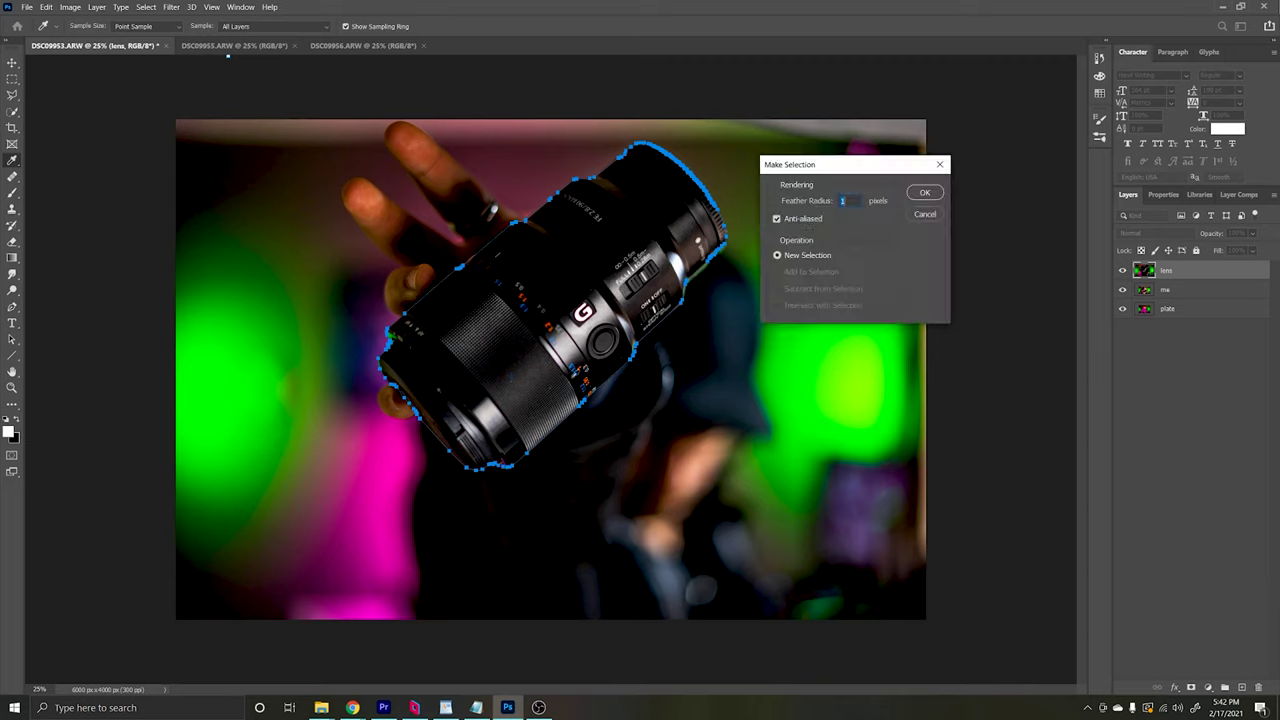
click(925, 193)
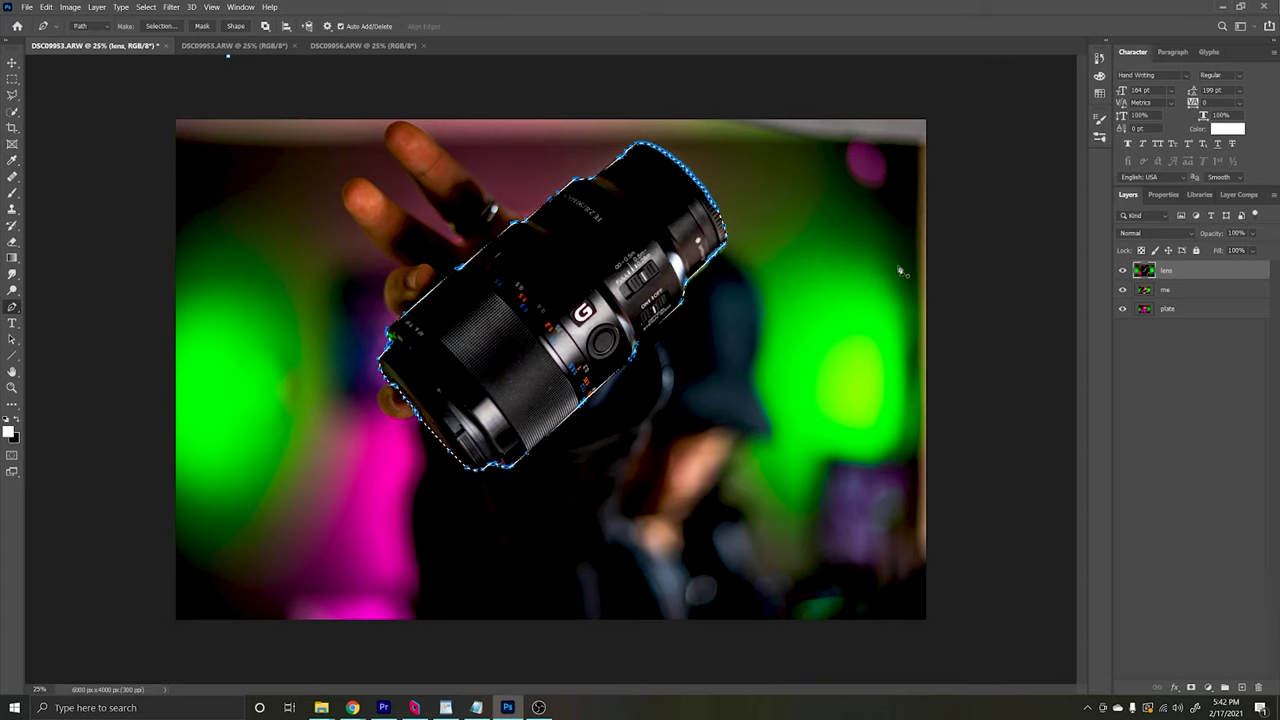
- Copy the lens to Layer 1, hide the original lens layer, and position the cut-out above the palm
key(ctrl+j)
key(v)
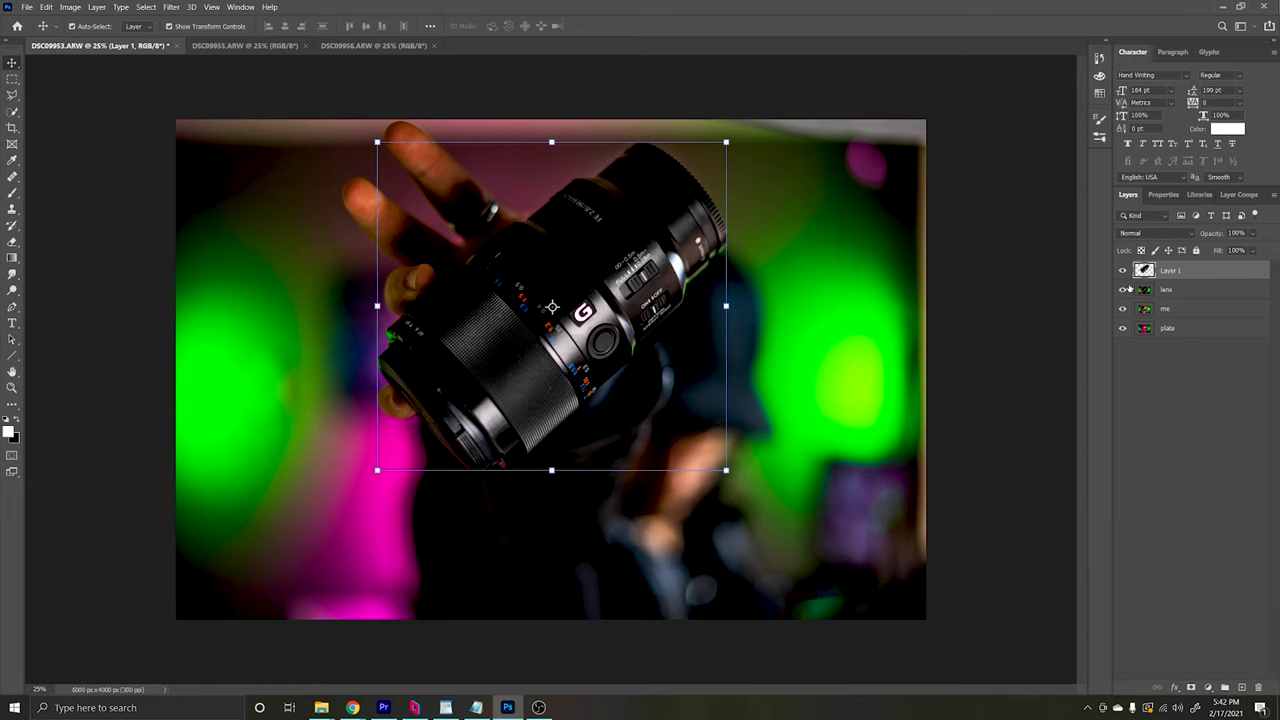
click(1121, 290)
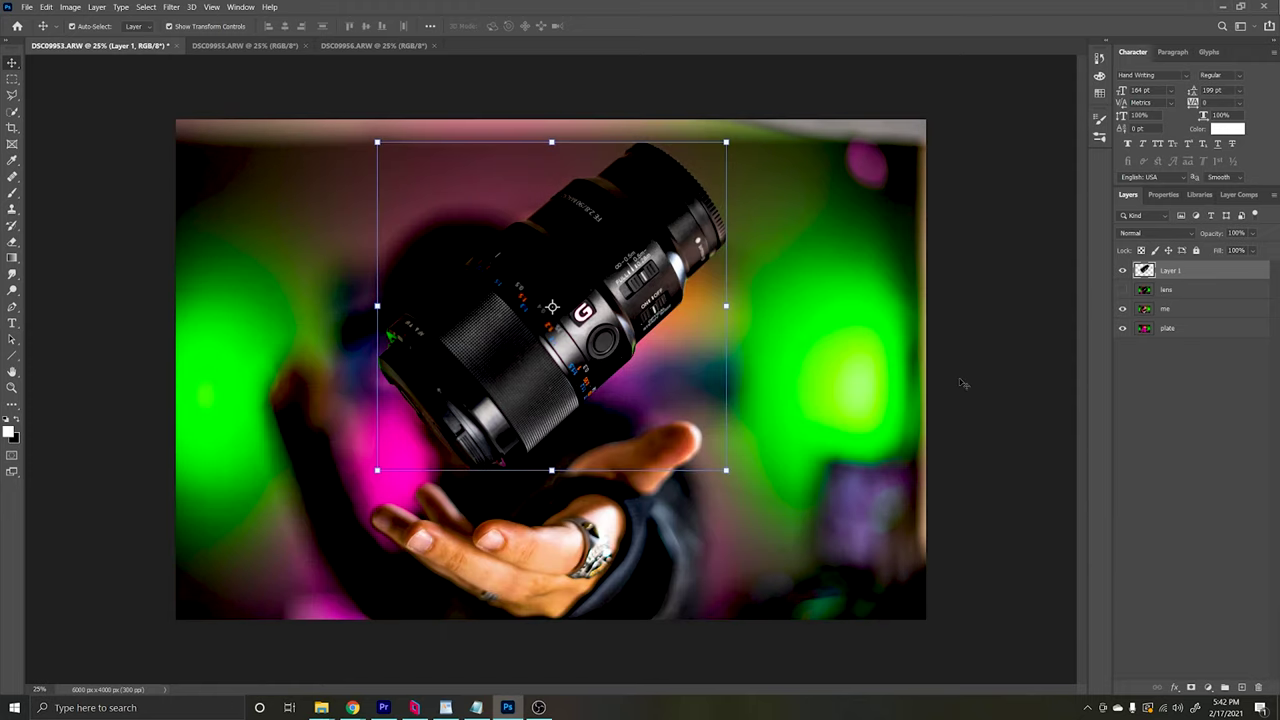
mouse_move(580, 320)
mouse_down()
mouse_move(525, 255)
mouse_move(567, 324)
mouse_up()
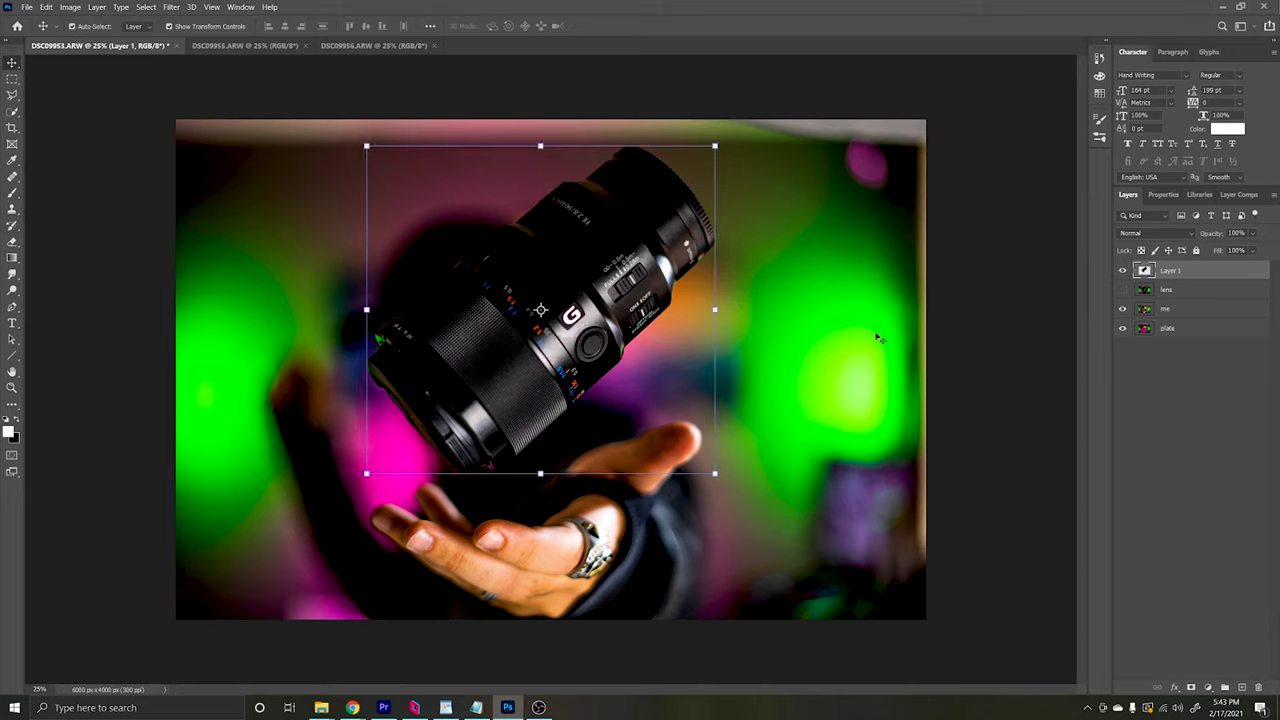
- Scale the 'me' hand layer to 104% and nudge it up beneath the floating lens
click(830, 398)
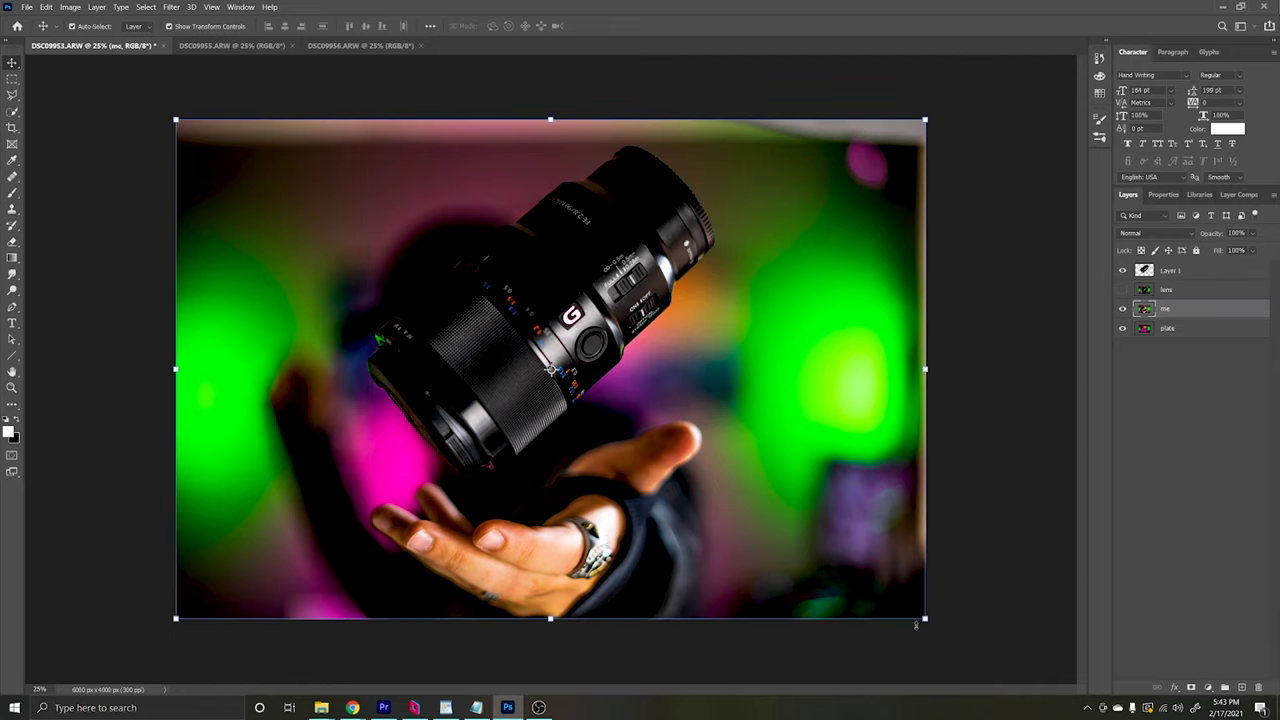
drag(916, 624, 957, 637)
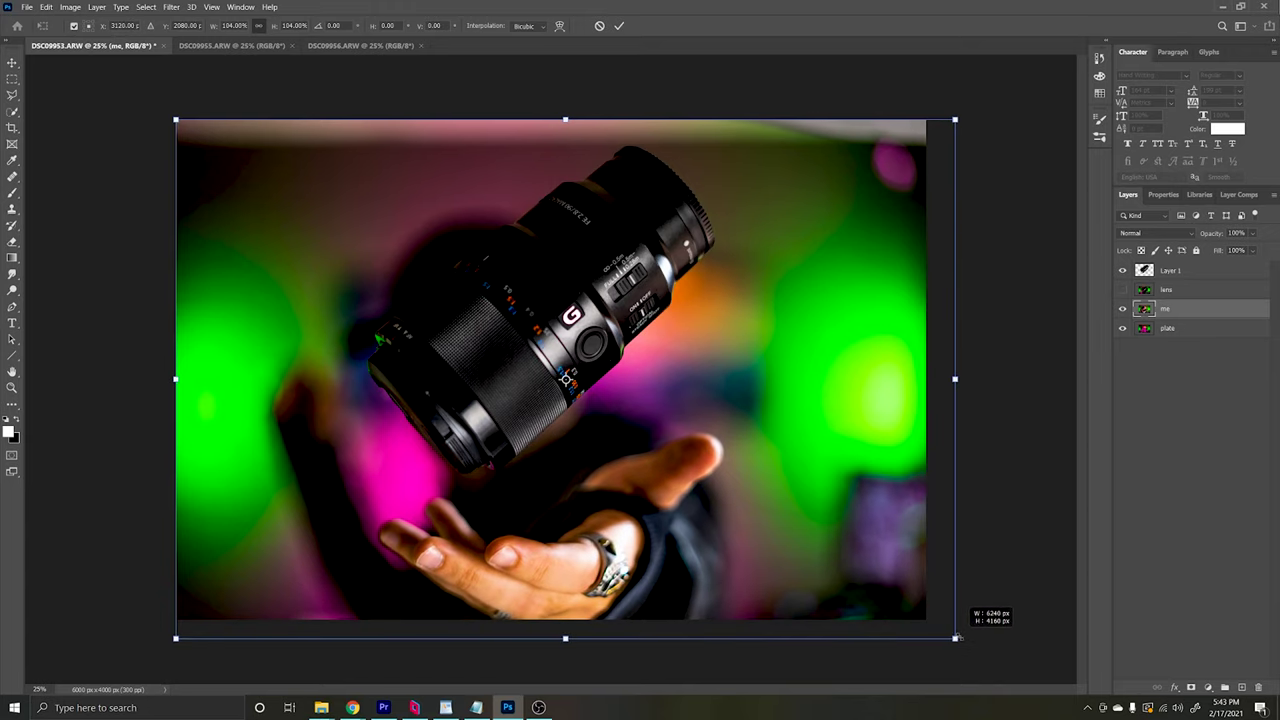
drag(866, 577, 845, 548)
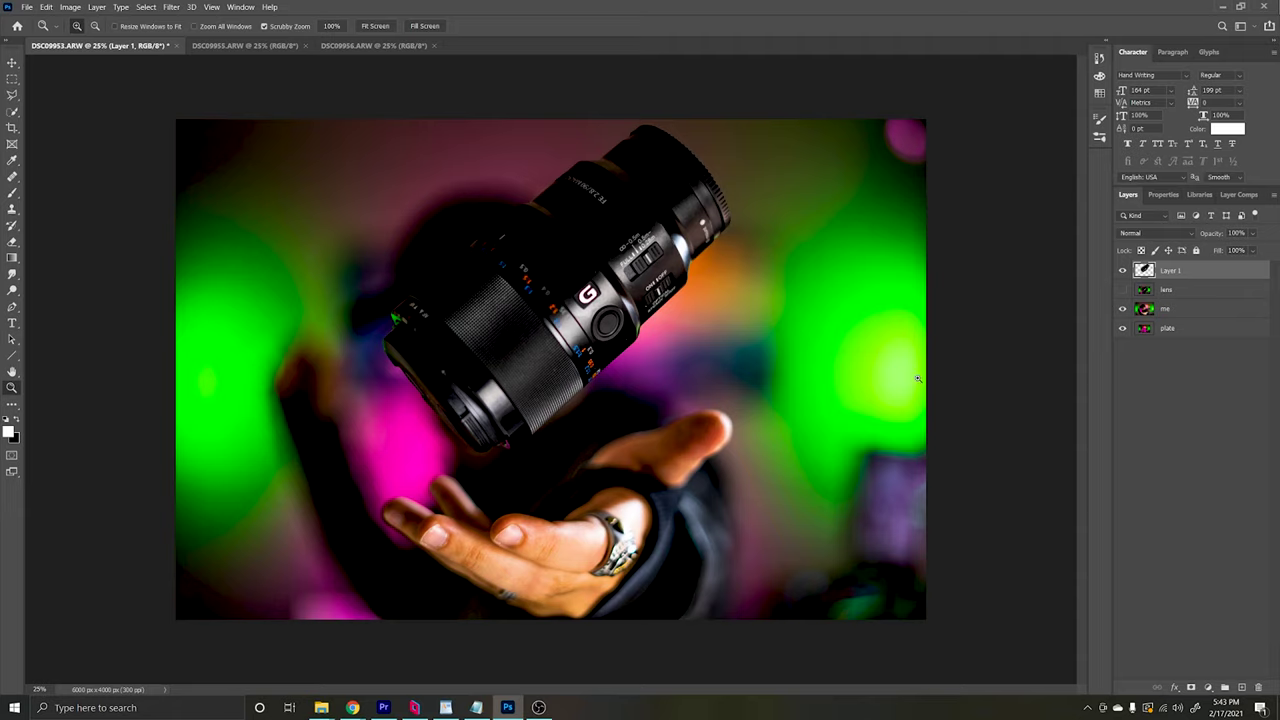
right_click(1144, 270)
- Load Layer 1's lens pixels as a selection to keep painting inside the lens outline
click(1146, 269)
right_click(1144, 271)
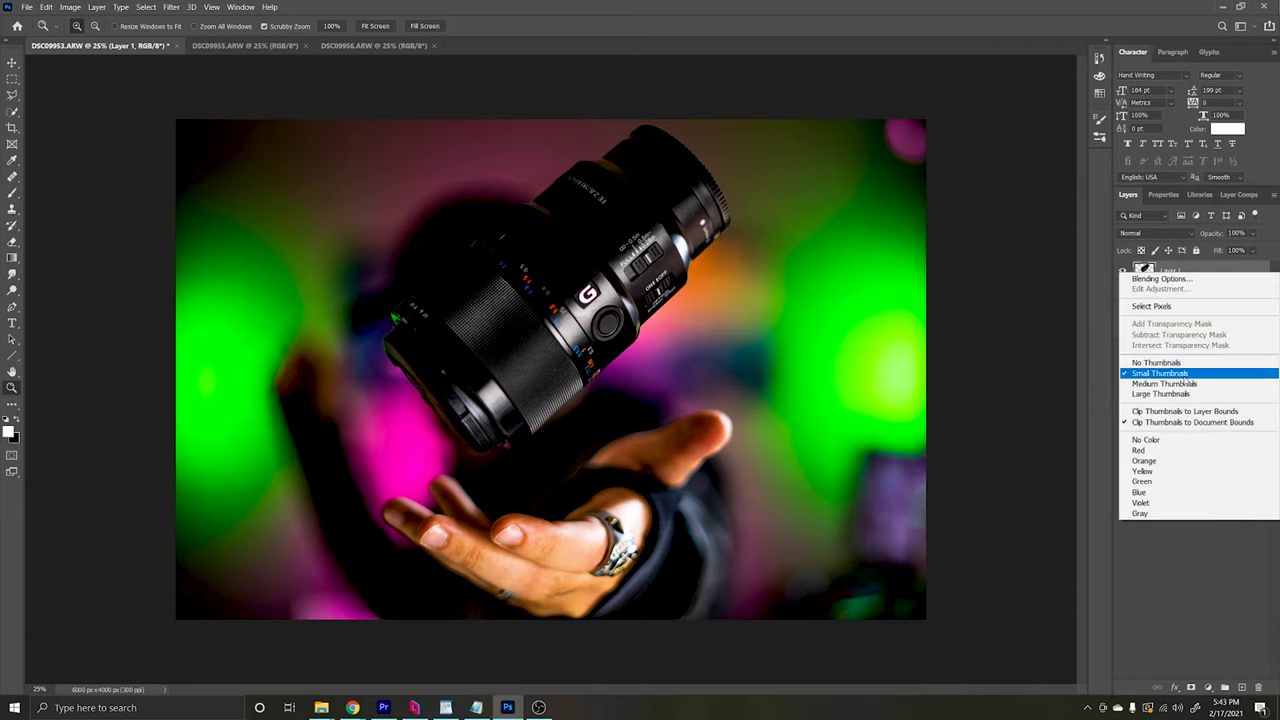
click(1165, 307)
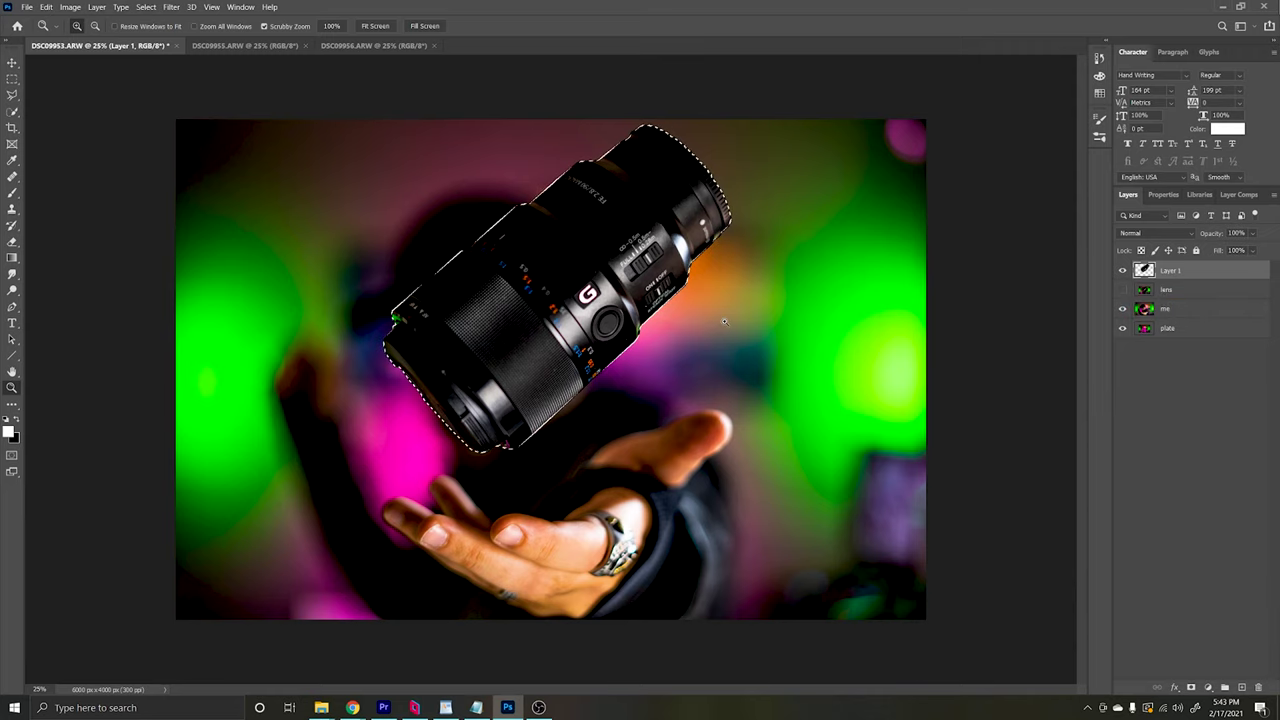
- With a large soft brush, sample the backdrop green and magenta and paint glow along the lens edge
key(b)
drag(711, 400, 727, 390)
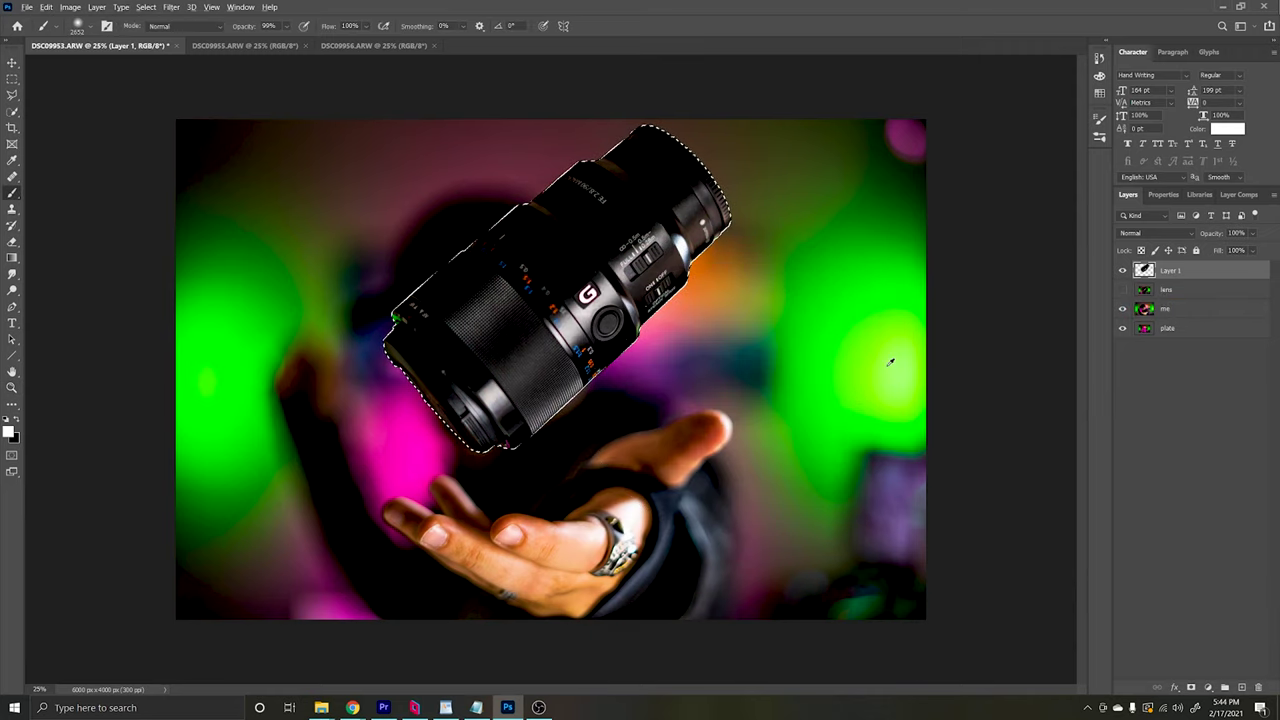
alt+click(847, 352)
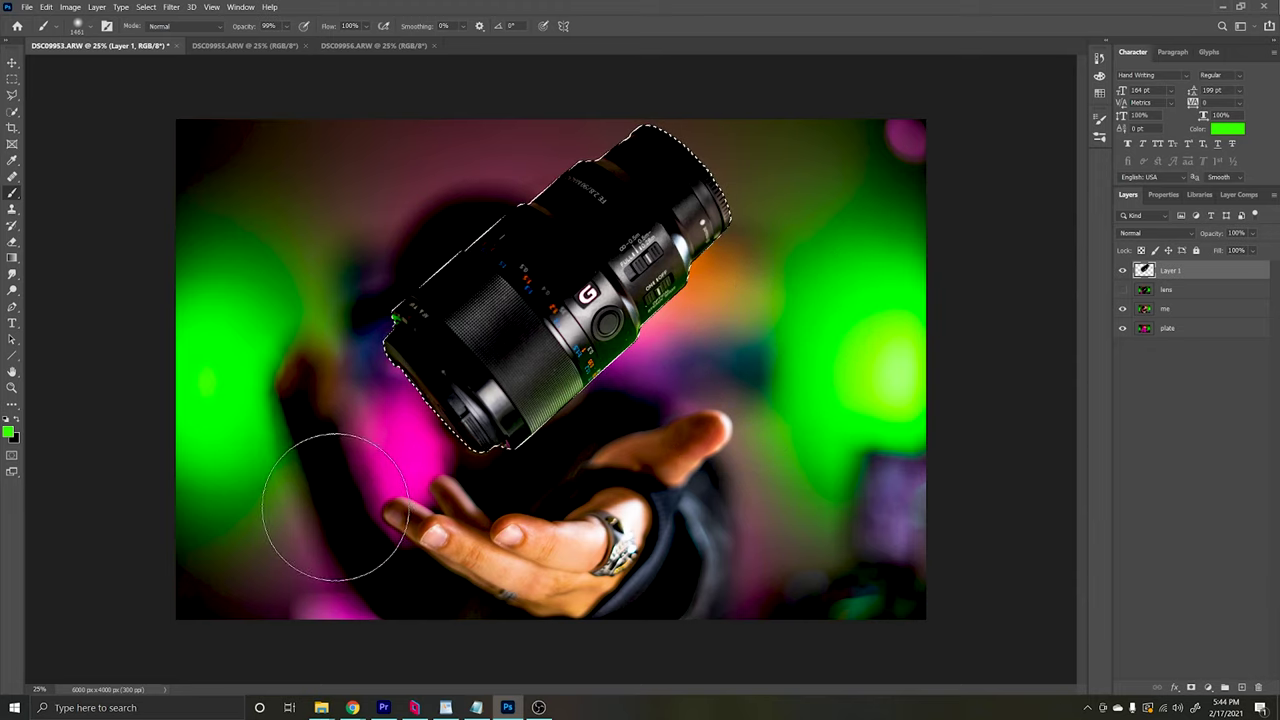
alt+click(385, 467)
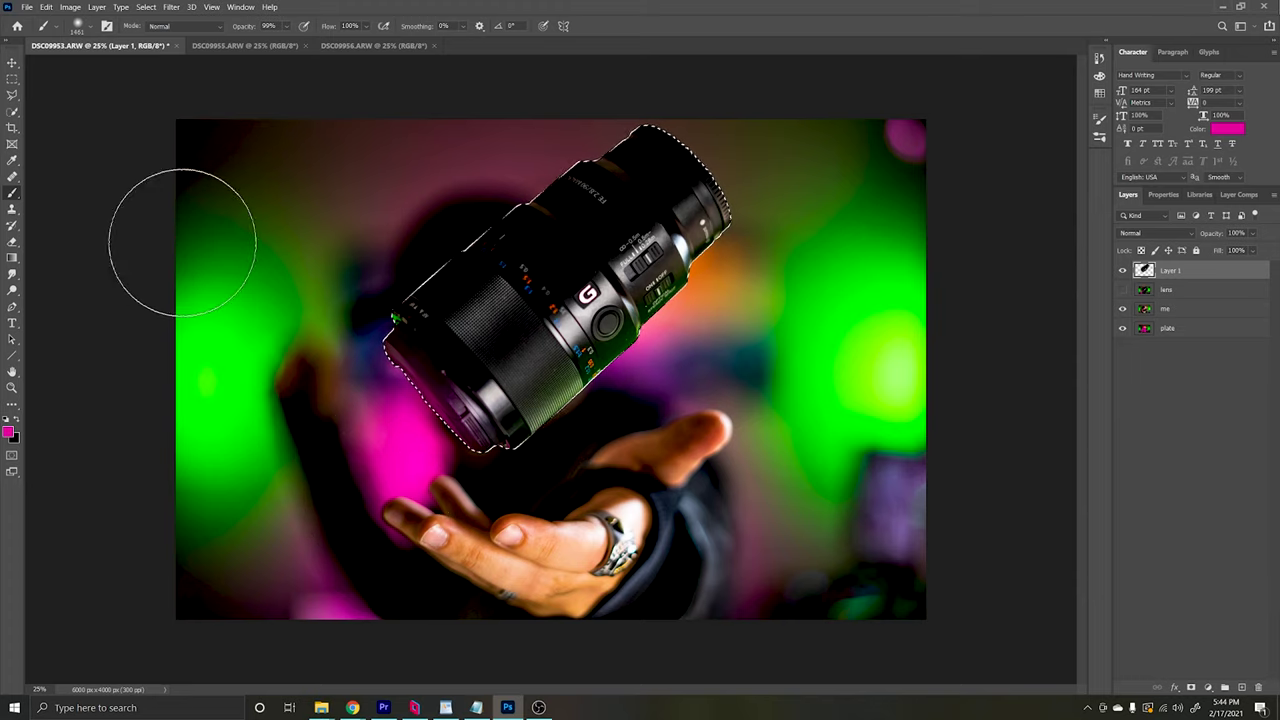
mouse_move(225, 287)
mouse_down()
mouse_move(279, 236)
mouse_move(389, 198)
mouse_up()
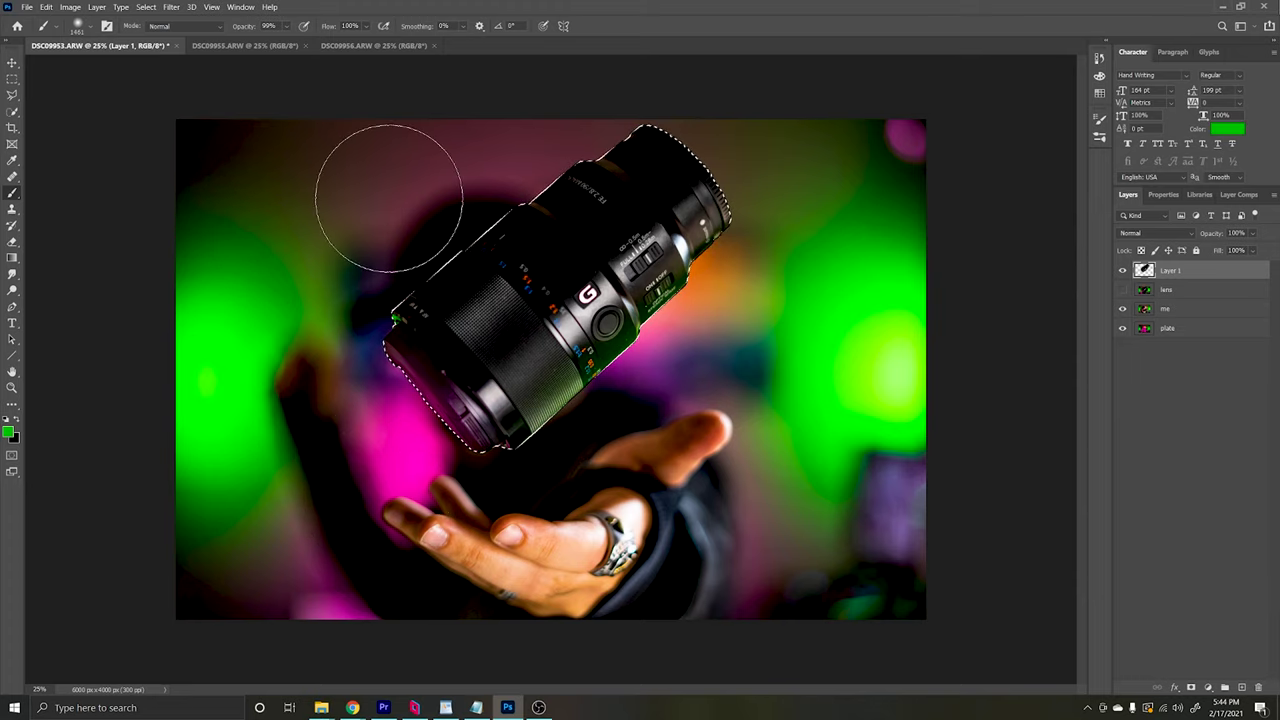